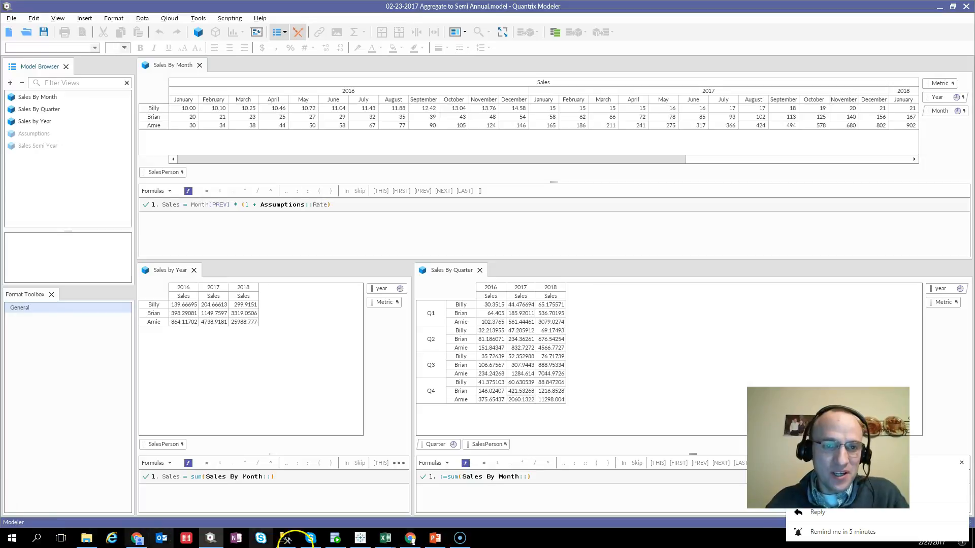
Compare how the monthly sales matrix feeds the Sales by Year and Sales By Quarter matrices.
{"action": "left_click", "coordinate": [356, 109]}
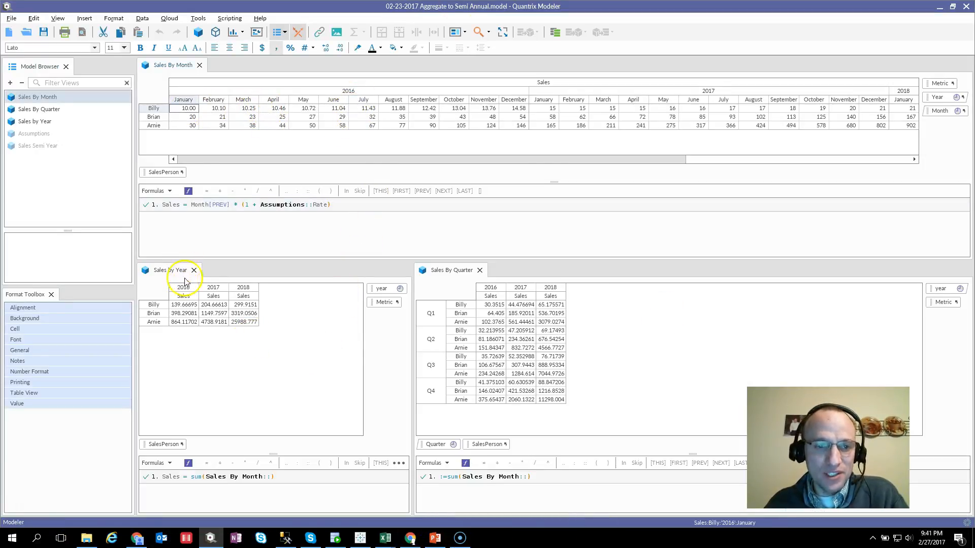
{"action": "left_click", "coordinate": [184, 313]}
{"action": "left_click", "coordinate": [543, 313]}
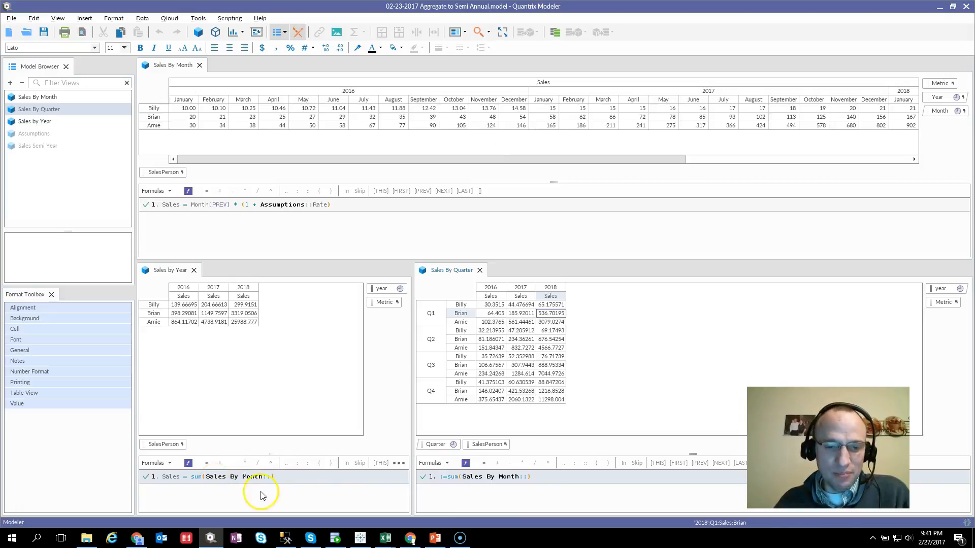
{"action": "left_click", "coordinate": [243, 313]}
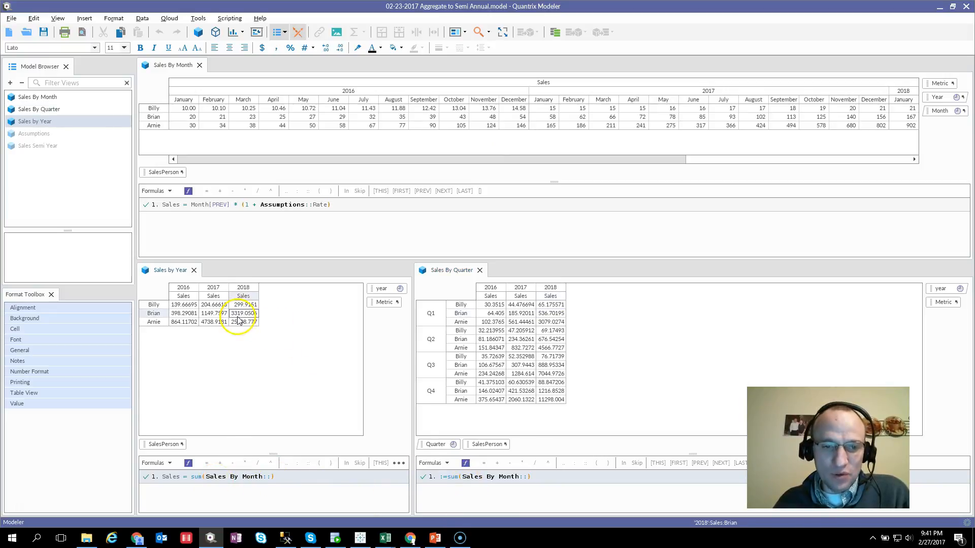
{"action": "left_click", "coordinate": [497, 339]}
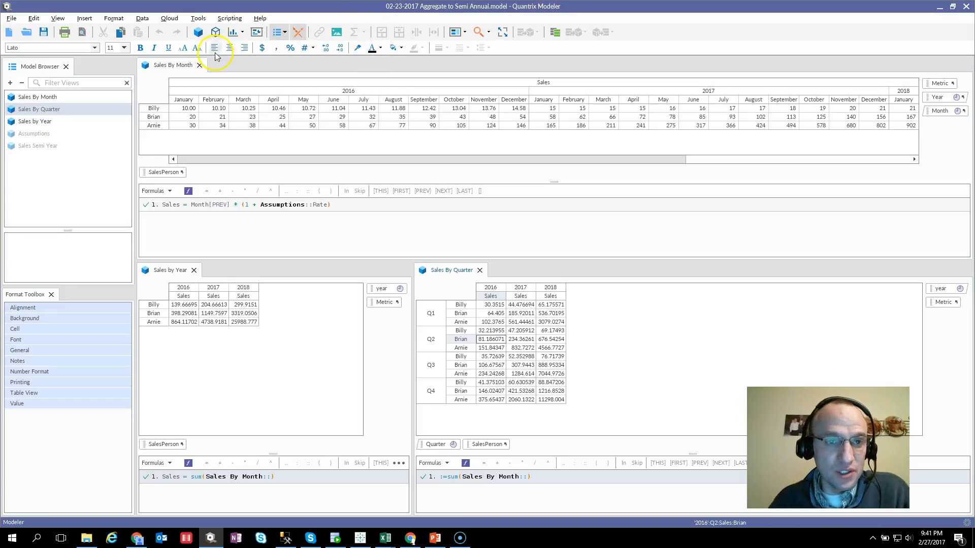
Create a matrix beside Sales By Month with linked SalesPerson and Metric categories in place of its default categories.
{"action": "left_click", "coordinate": [198, 33]}
{"action": "left_click_drag", "start_coordinate": [229, 66], "coordinate": [701, 192]}
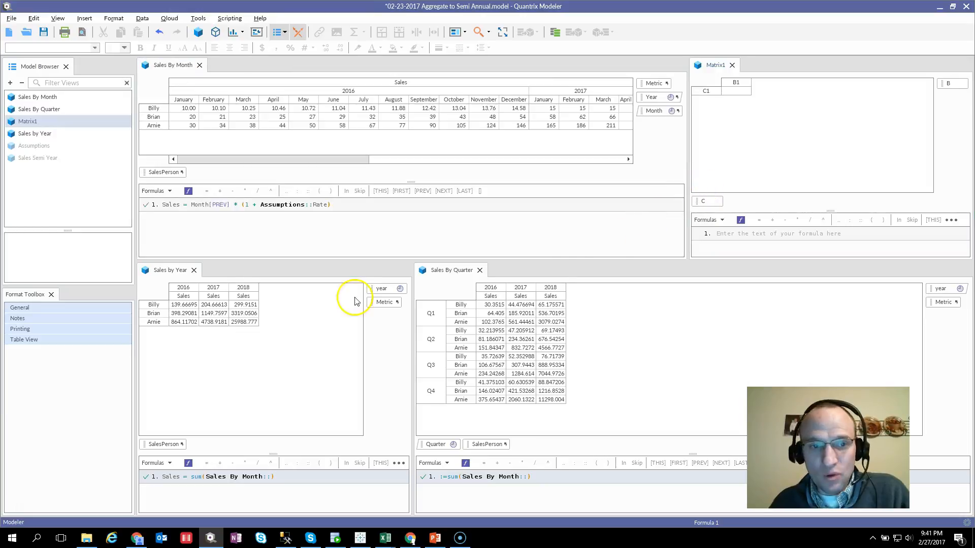
{"action": "left_click_drag", "start_coordinate": [163, 172], "coordinate": [733, 200]}
{"action": "left_click_drag", "start_coordinate": [654, 83], "coordinate": [951, 85]}
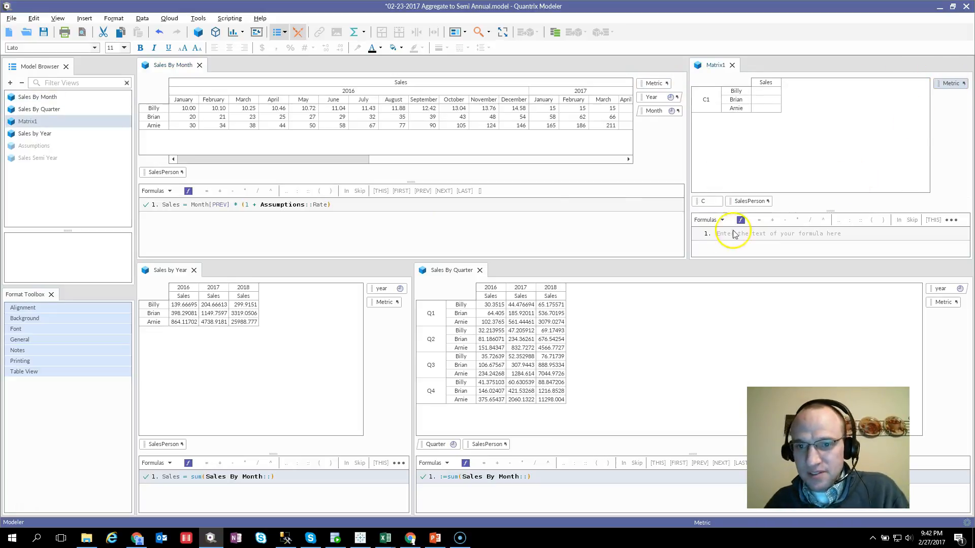
{"action": "left_click", "coordinate": [709, 202]}
{"action": "key", "text": "Delete"}
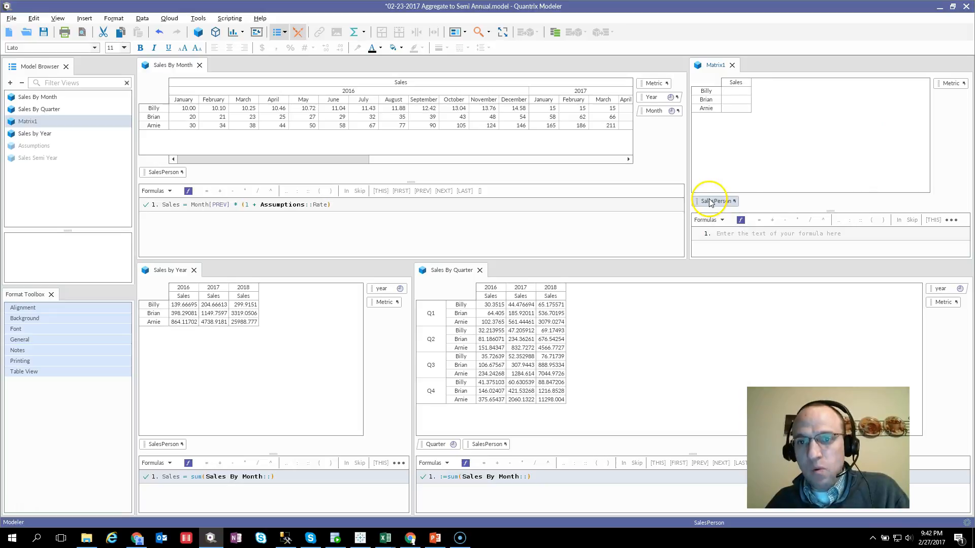
Start a timeline for the new matrix from January 2016 with 3 years, leaving out the Months dimension.
{"action": "left_click", "coordinate": [951, 83]}
{"action": "left_click", "coordinate": [704, 201]}
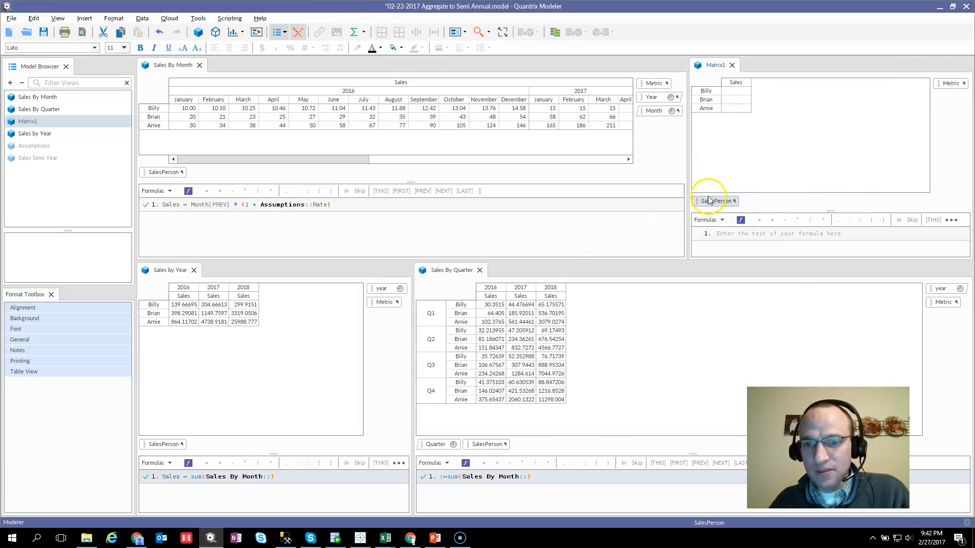
{"action": "right_click", "coordinate": [710, 201]}
{"action": "mouse_move", "coordinate": [777, 252]}
{"action": "left_click", "coordinate": [817, 253]}
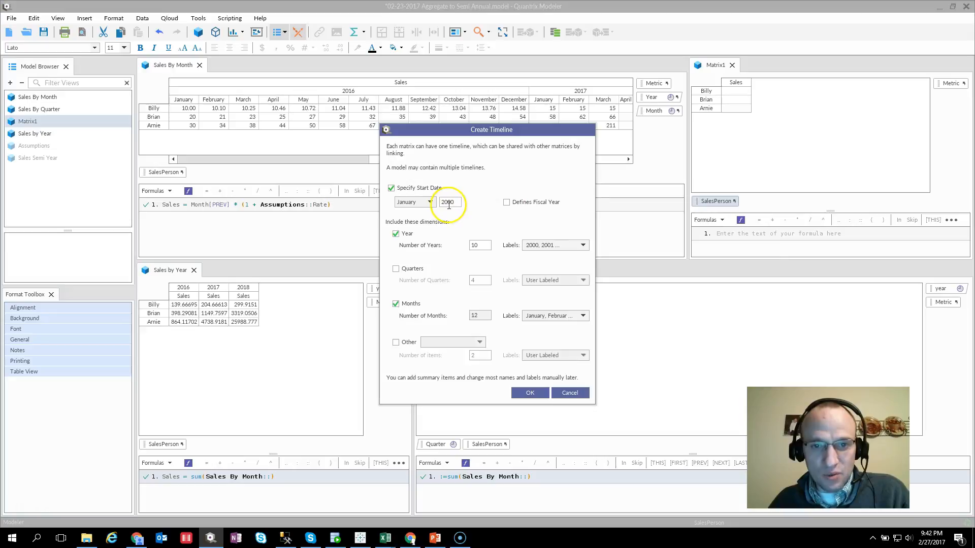
{"action": "type", "text": "2"}
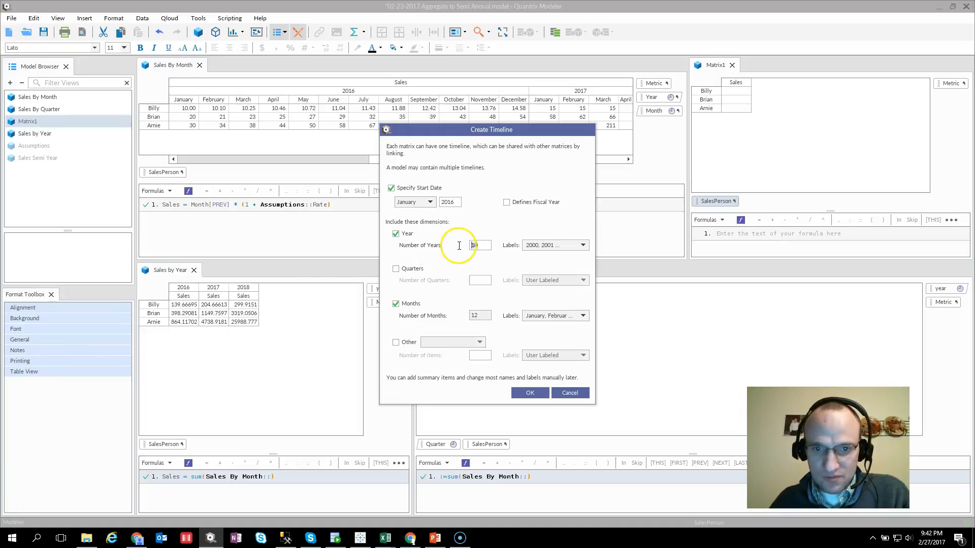
{"action": "left_click", "coordinate": [395, 304]}
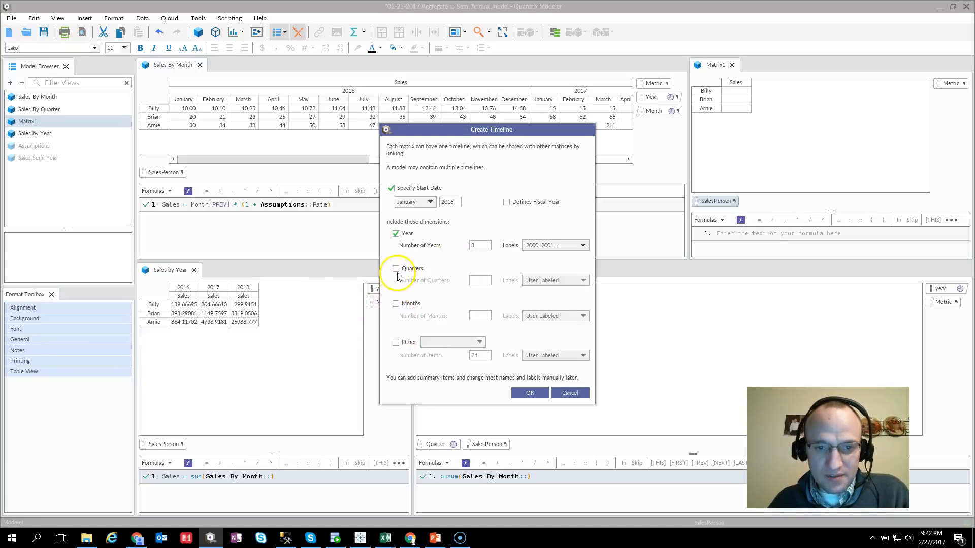
Include an Other dimension of 2 Generic Items labelled 1st, 2nd, and create the timeline.
{"action": "left_click", "coordinate": [396, 342]}
{"action": "left_click", "coordinate": [473, 343]}
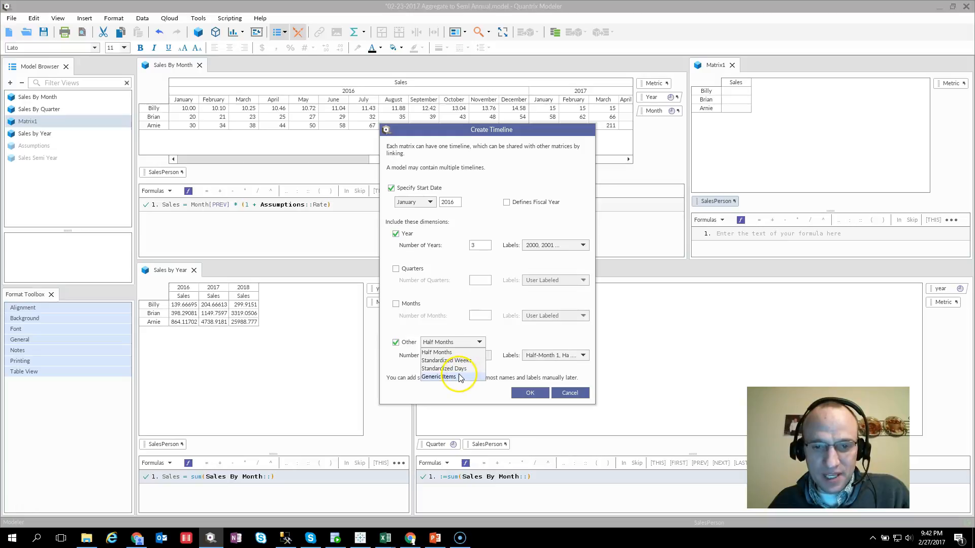
{"action": "left_click", "coordinate": [440, 377]}
{"action": "left_click", "coordinate": [480, 355]}
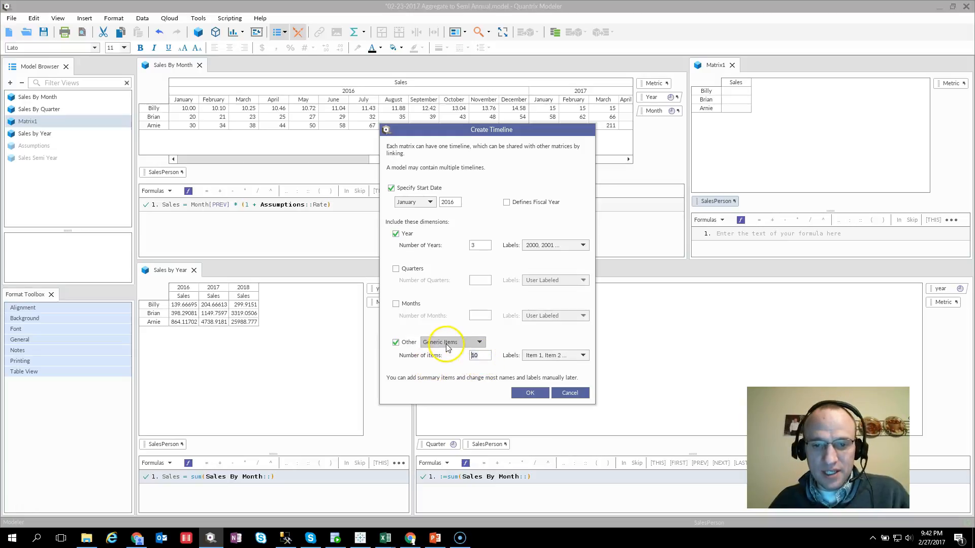
{"action": "key", "text": "BackSpace"}
{"action": "key", "text": "BackSpace"}
{"action": "type", "text": "2"}
{"action": "left_click", "coordinate": [568, 356]}
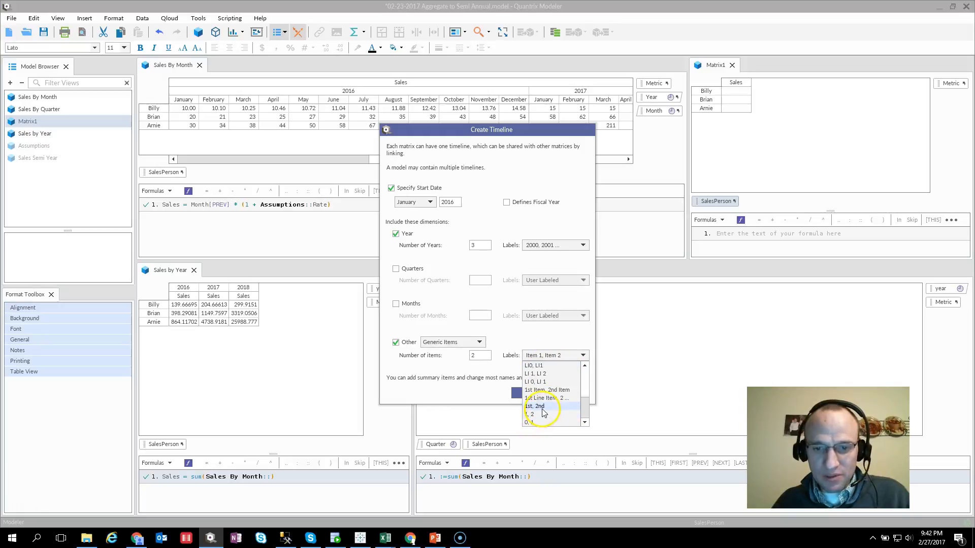
{"action": "left_click", "coordinate": [538, 406]}
{"action": "left_click", "coordinate": [531, 394]}
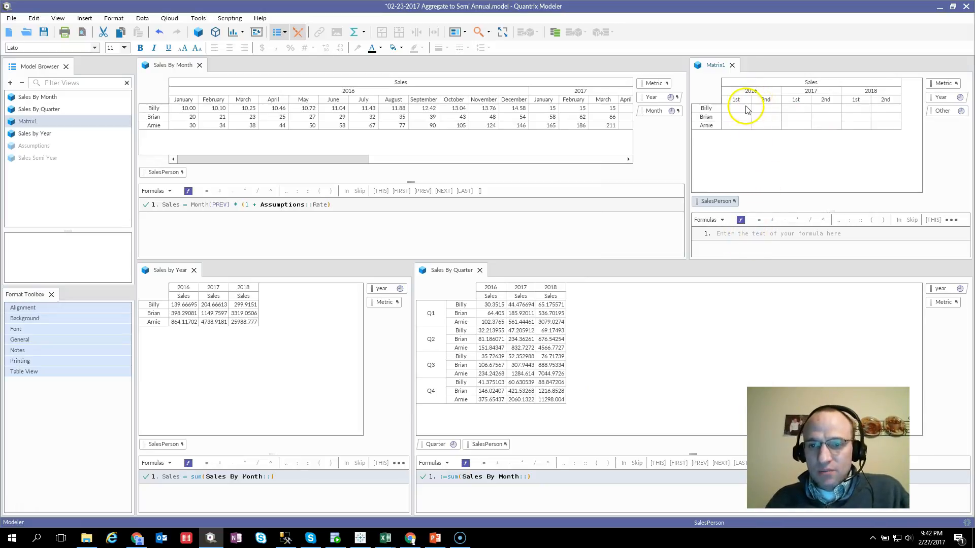
Add the formula In '1st', Sales = sum(Sales By Month::January .. June) to Matrix1.
{"action": "left_click", "coordinate": [727, 235]}
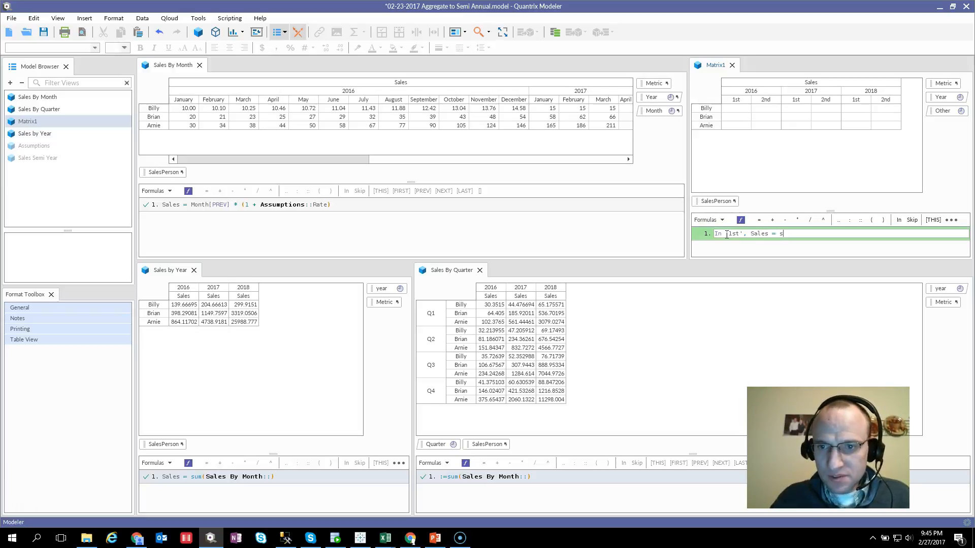
{"action": "type", "text": "("}
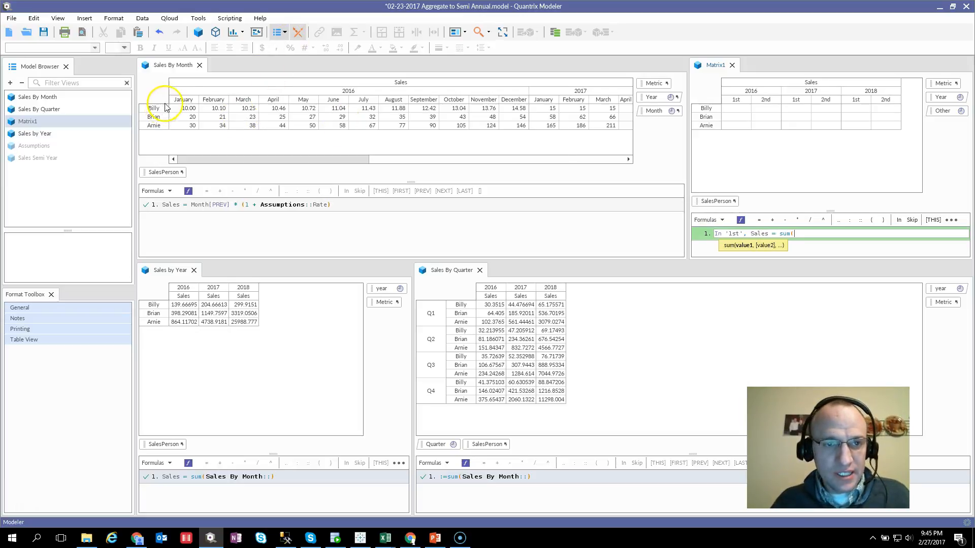
{"action": "left_click_drag", "start_coordinate": [175, 101], "coordinate": [335, 115]}
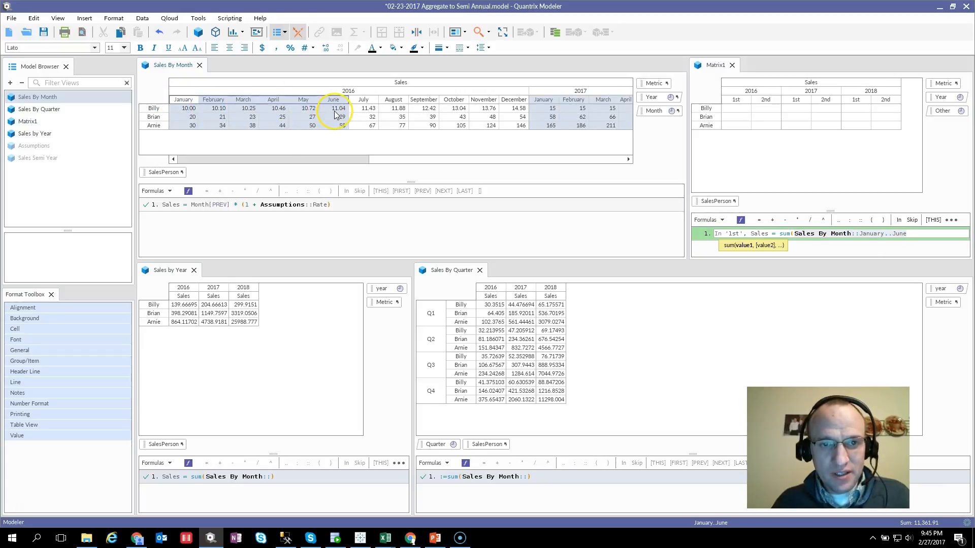
{"action": "key", "text": "Return"}
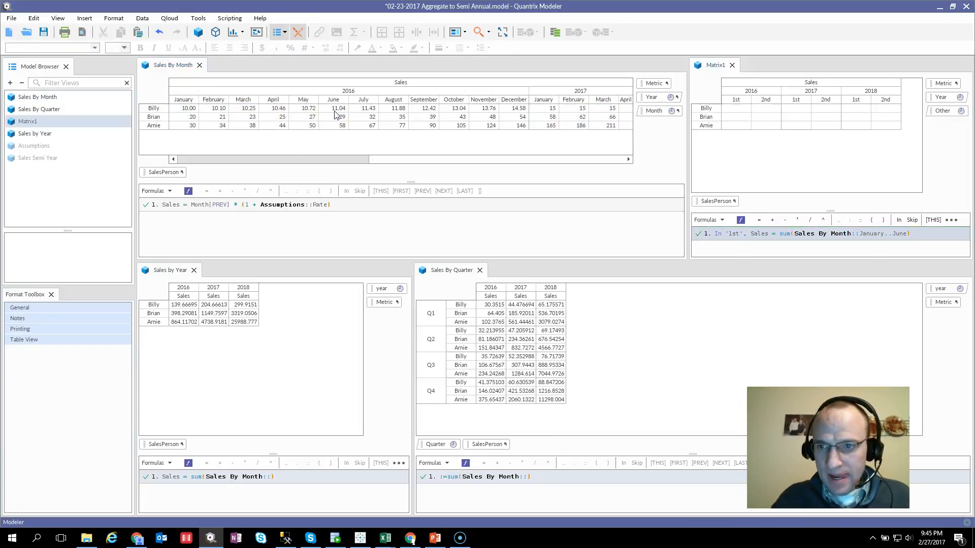
{"action": "left_click", "coordinate": [509, 203]}
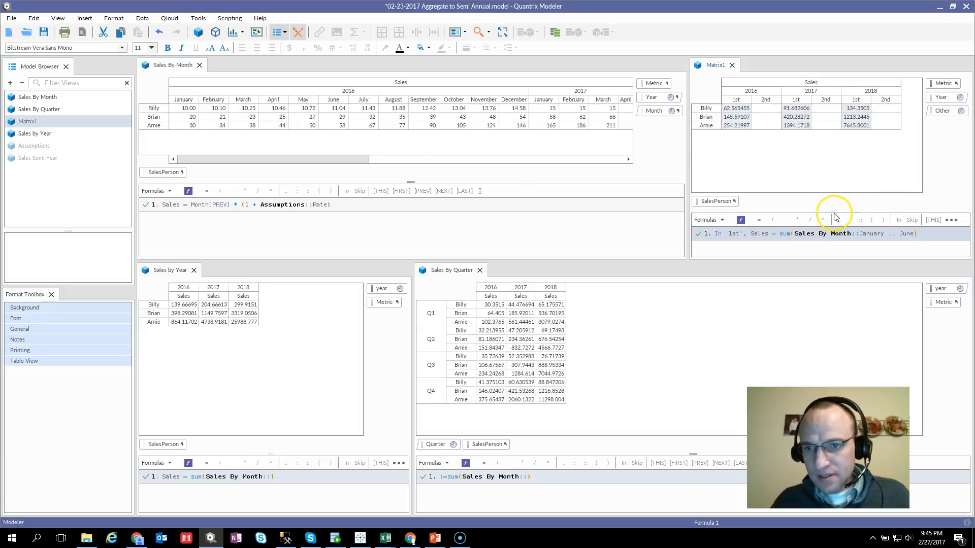
Enlarge Matrix1's formula area and add the formula In '2nd', Sales = sum(Sales By Month::July .. December).
{"action": "left_click_drag", "start_coordinate": [832, 211], "coordinate": [834, 160]}
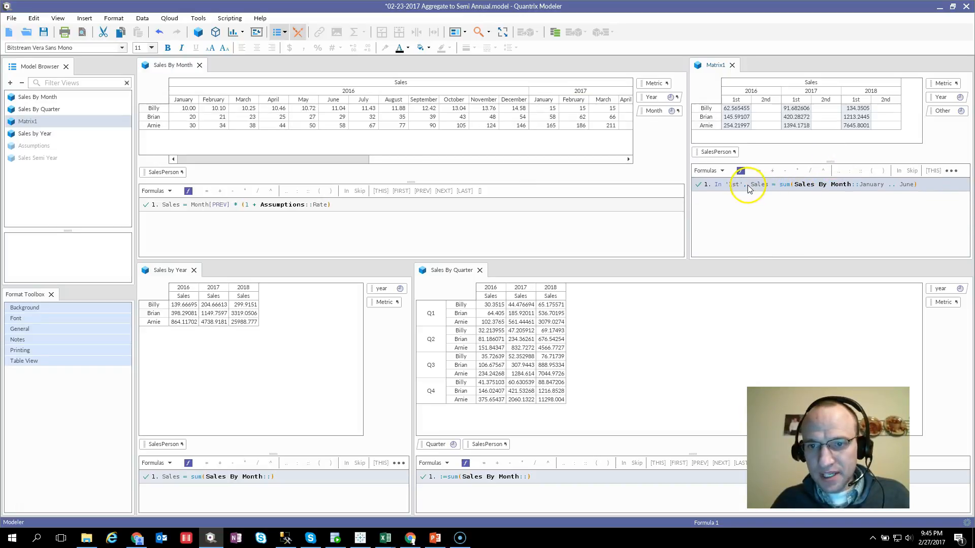
{"action": "left_click", "coordinate": [750, 172]}
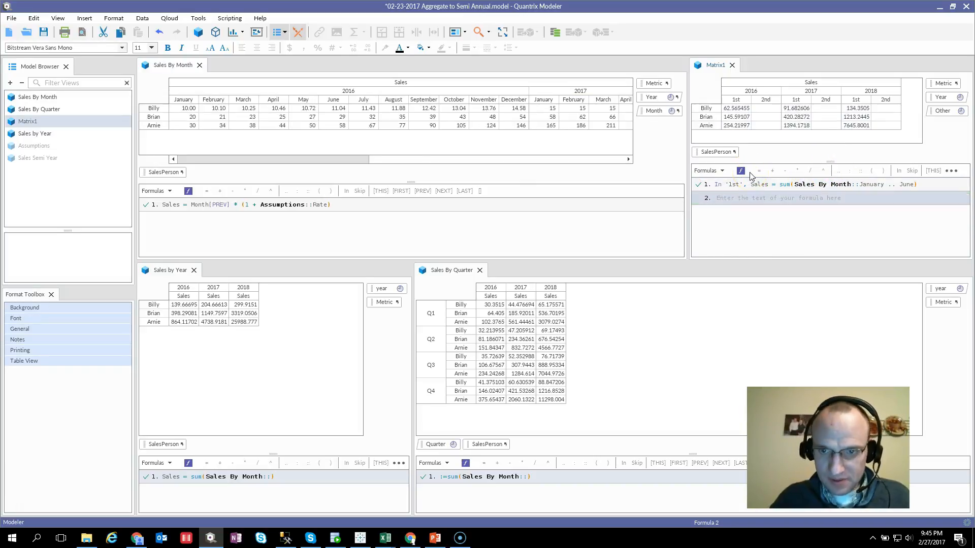
{"action": "type", "text": "In"}
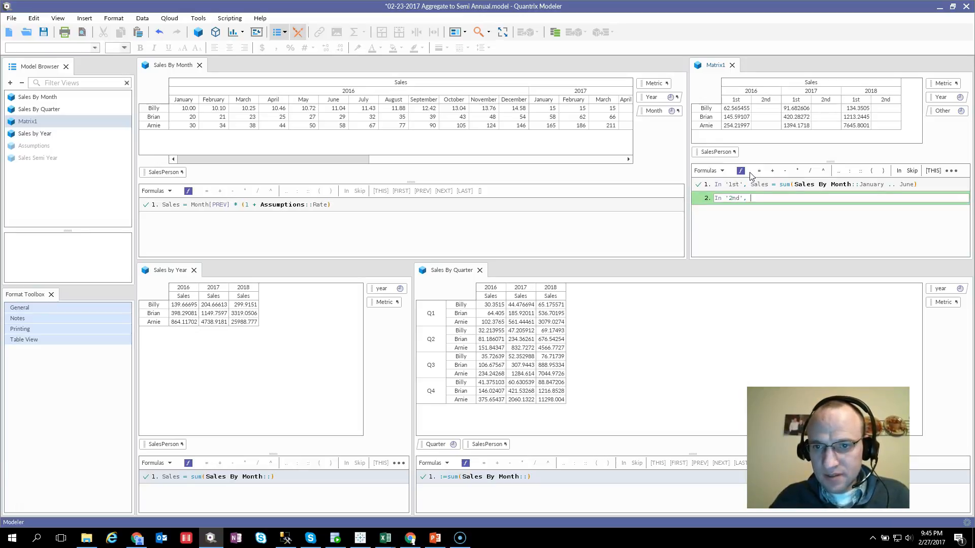
{"action": "type", "text": "'2nd', Sales = sum"}
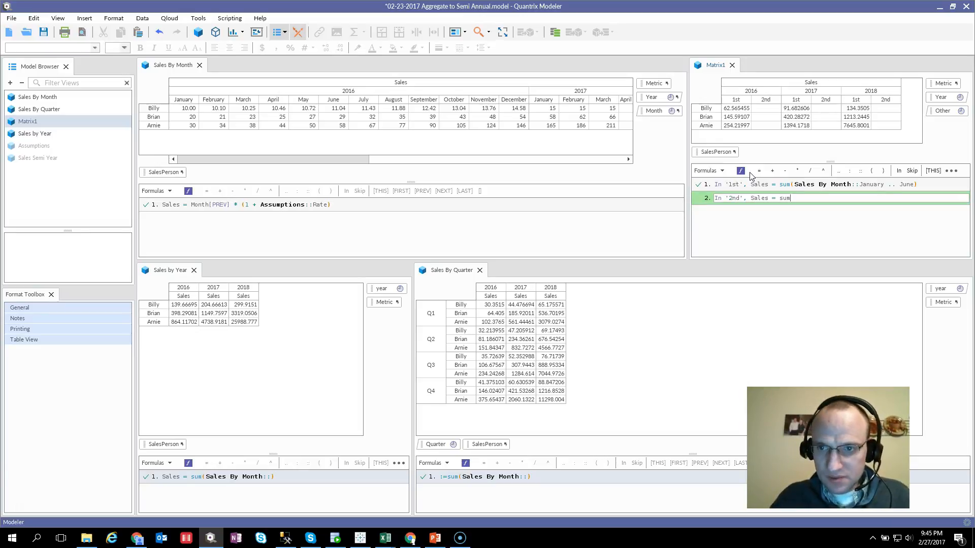
{"action": "type", "text": "("}
{"action": "left_click_drag", "start_coordinate": [364, 101], "coordinate": [504, 110]}
{"action": "key", "text": "Return"}
Sum the first salesperson's two 2016 half-year values in Matrix1 and compare them with the 2016 value in Sales by Year.
{"action": "left_click", "coordinate": [733, 110]}
{"action": "left_click_drag", "start_coordinate": [733, 116], "coordinate": [765, 108]}
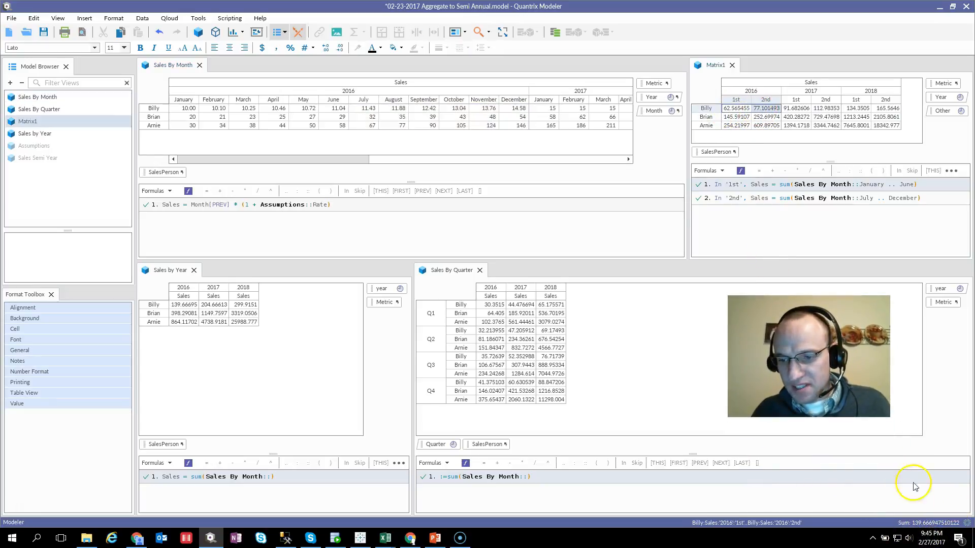
{"action": "left_click", "coordinate": [193, 305]}
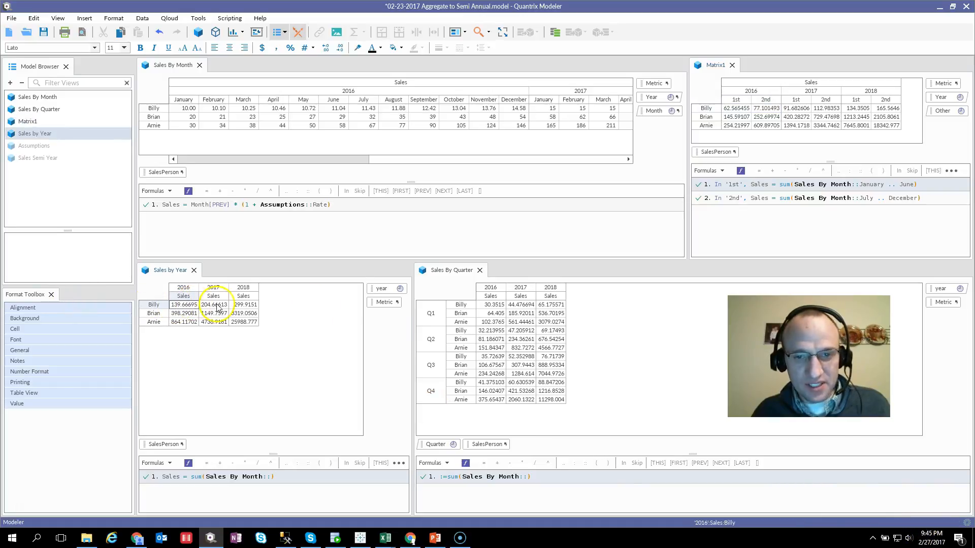
Rearrange Sales By Quarter so its columns are grouped by SalesPerson, year and Metric, with only Quarter in the rows.
{"action": "left_click", "coordinate": [491, 305]}
{"action": "mouse_move", "coordinate": [491, 307]}
{"action": "left_mouse_down"}
{"action": "mouse_move", "coordinate": [487, 320]}
{"action": "mouse_move", "coordinate": [494, 308]}
{"action": "left_mouse_up"}
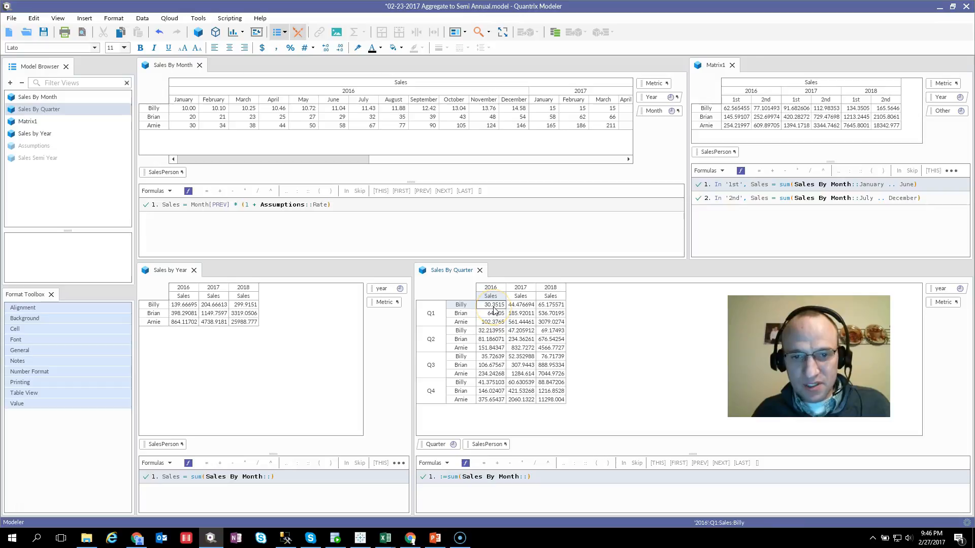
{"action": "left_click_drag", "start_coordinate": [478, 444], "coordinate": [934, 330]}
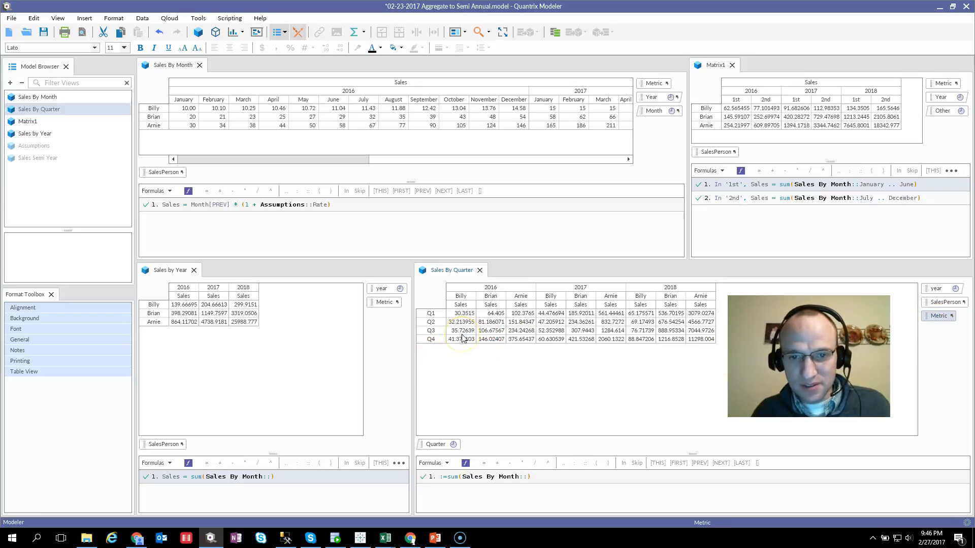
{"action": "left_click_drag", "start_coordinate": [935, 288], "coordinate": [914, 305]}
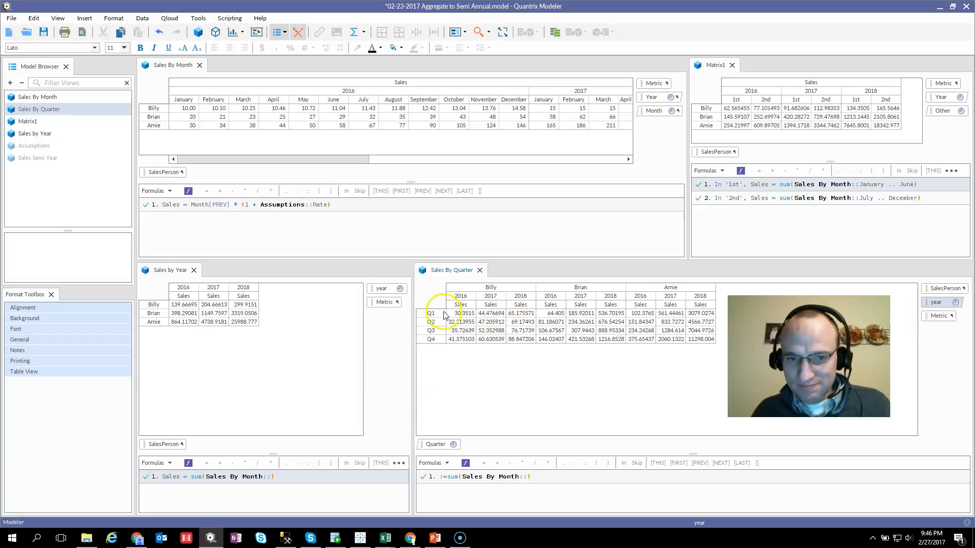
Sum the first salesperson's four 2016 quarters and compare them with the sum of the two 2016 halves in Matrix1.
{"action": "left_click", "coordinate": [463, 314]}
{"action": "left_click_drag", "start_coordinate": [463, 315], "coordinate": [459, 345]}
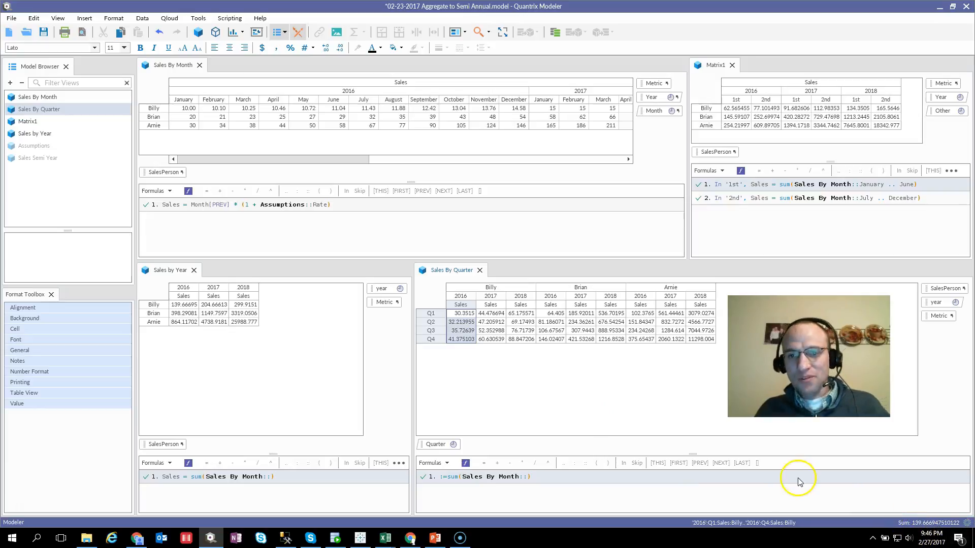
{"action": "left_click_drag", "start_coordinate": [764, 108], "coordinate": [739, 111]}
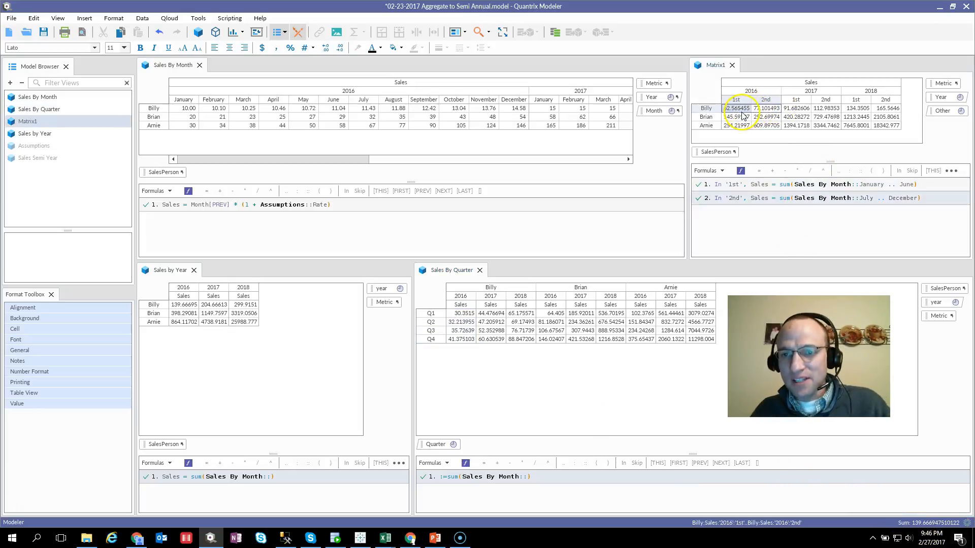
{"action": "left_click", "coordinate": [726, 203]}
{"action": "key", "text": "Down"}
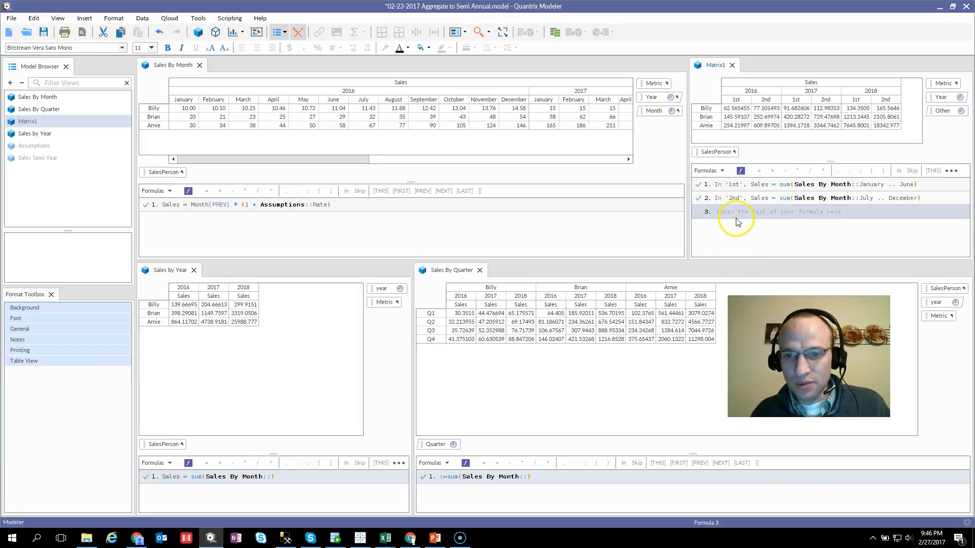
{"action": "left_click", "coordinate": [734, 213]}
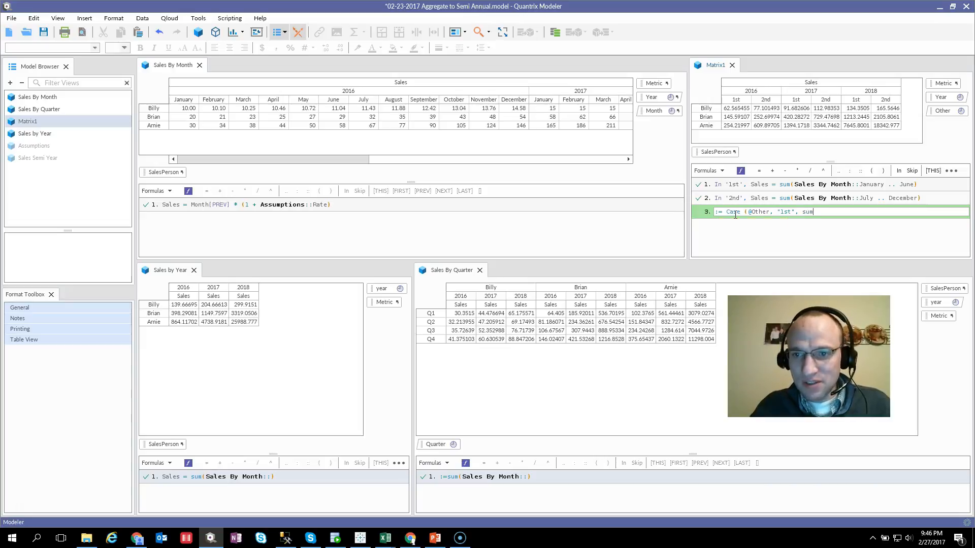
{"action": "type", "text": "("}
{"action": "left_click_drag", "start_coordinate": [185, 101], "coordinate": [346, 110]}
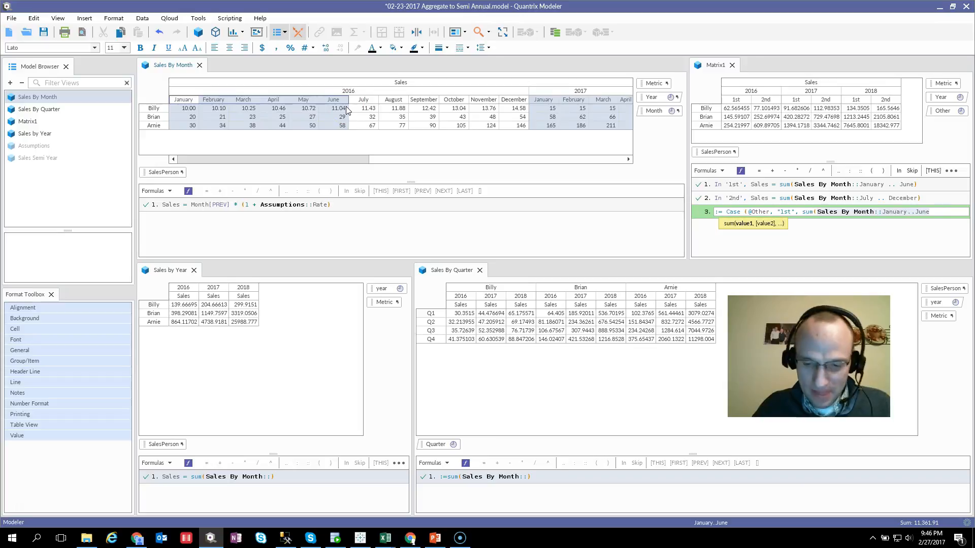
{"action": "type", "text": ") ,"}
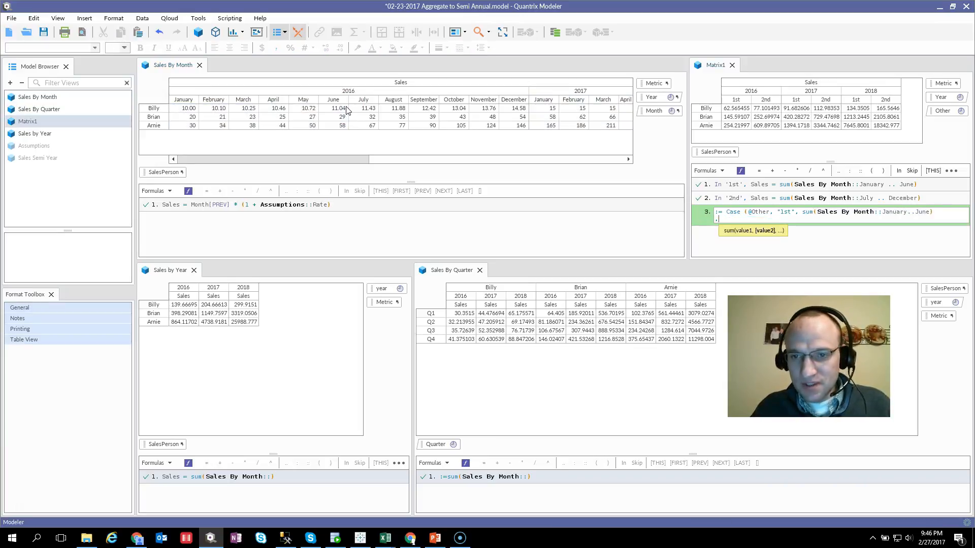
{"action": "type", "text": " \"2nd\", sum("}
{"action": "left_click", "coordinate": [336, 102]}
{"action": "left_click_drag", "start_coordinate": [363, 99], "coordinate": [511, 115]}
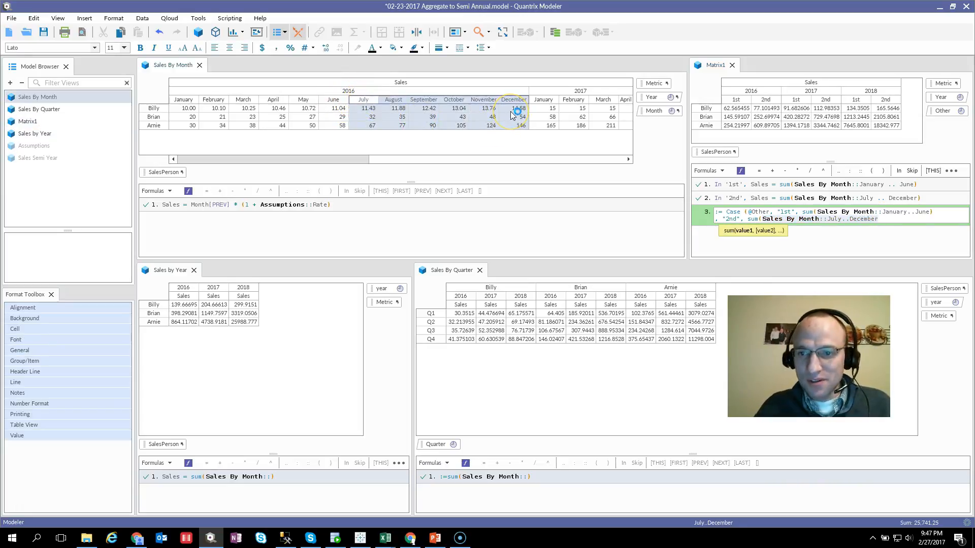
{"action": "type", "text": "))"}
{"action": "key", "text": "Return"}
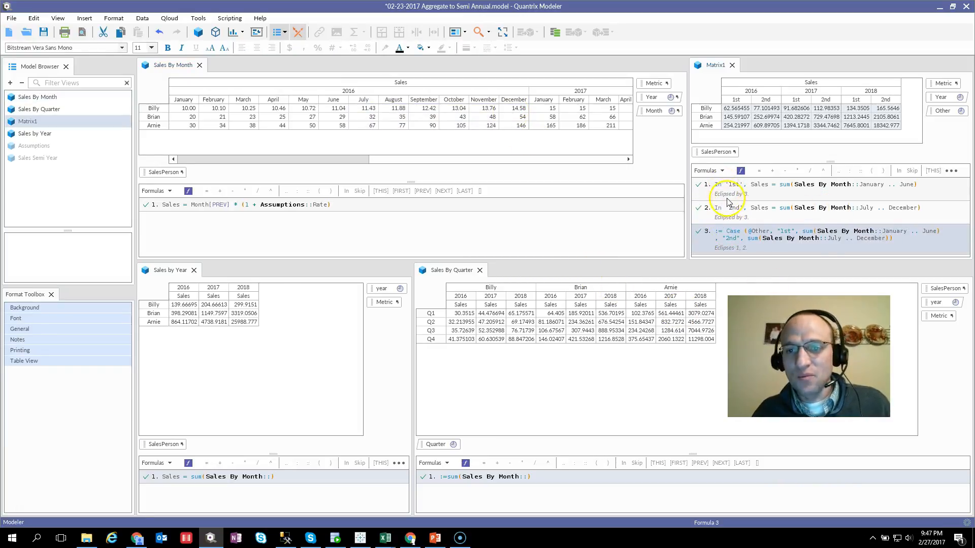
Recheck the sum of the first salesperson's two 2016 halves in Matrix1, and switch to the PowerPoint contact slide.
{"action": "left_click_drag", "start_coordinate": [736, 108], "coordinate": [772, 110]}
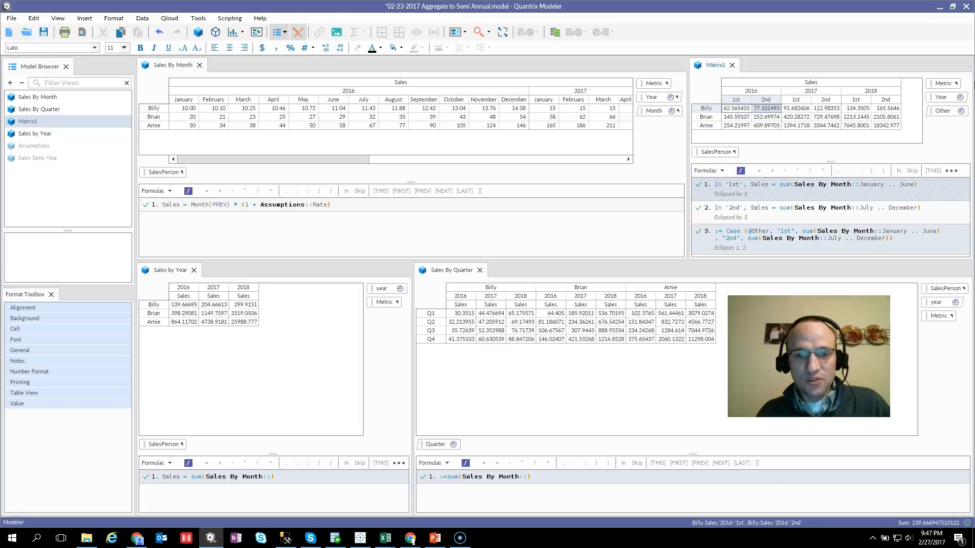
{"action": "key", "text": "alt+Tab"}
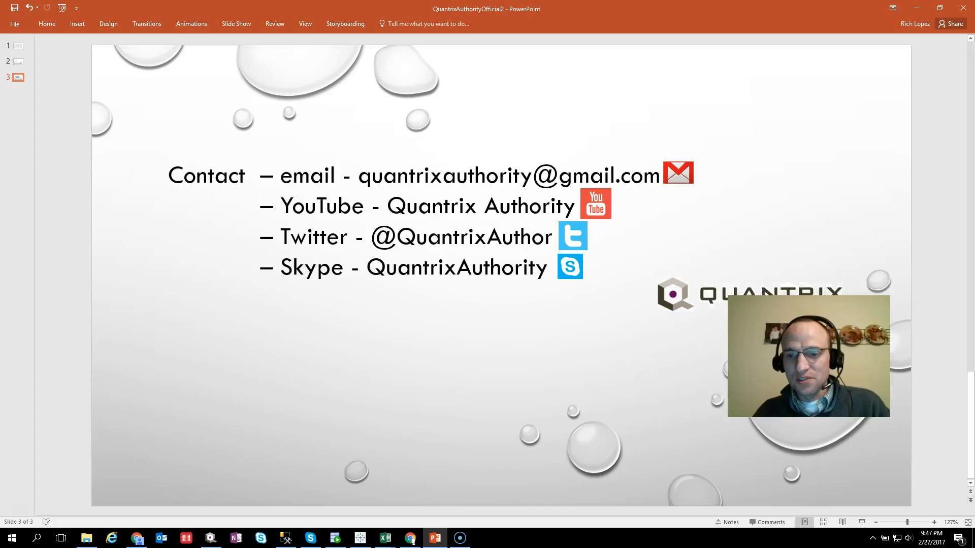
{"action": "left_click_drag", "start_coordinate": [809, 357], "coordinate": [823, 425]}
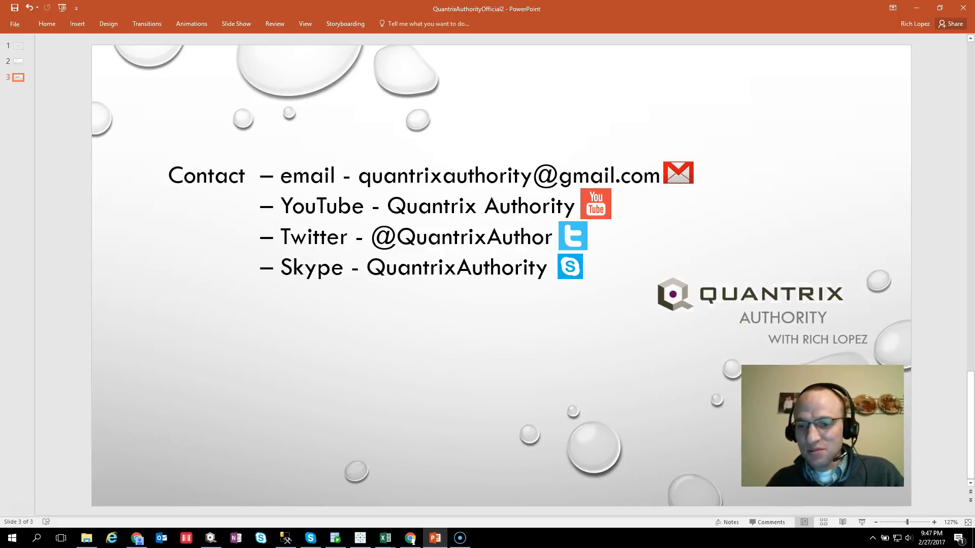